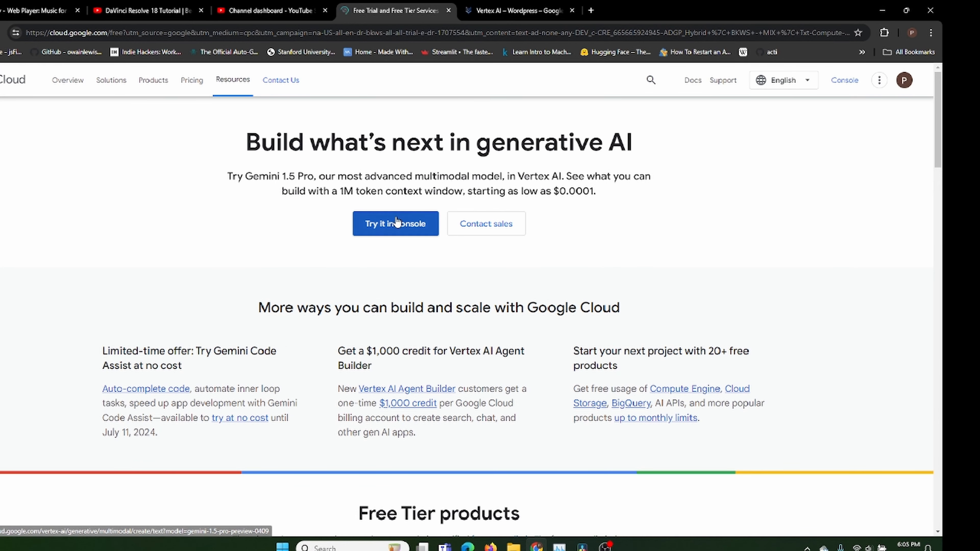
Open the Google Cloud console from the free trial page
click(398, 222)
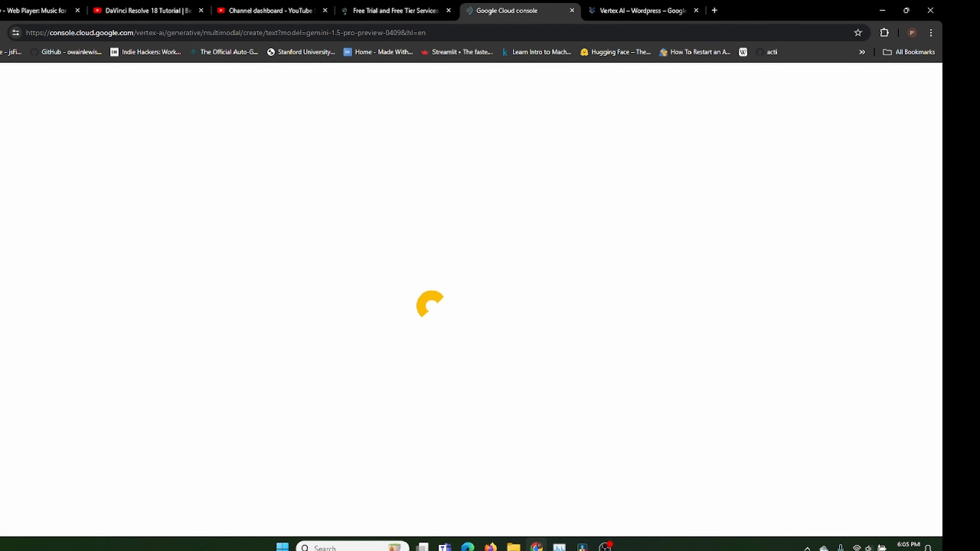
mouse_move(604, 547)
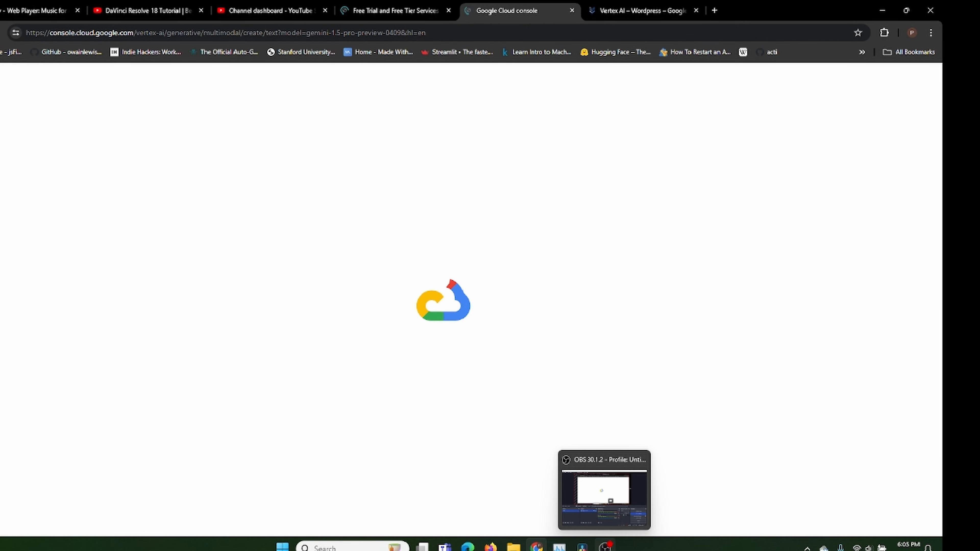
click(605, 547)
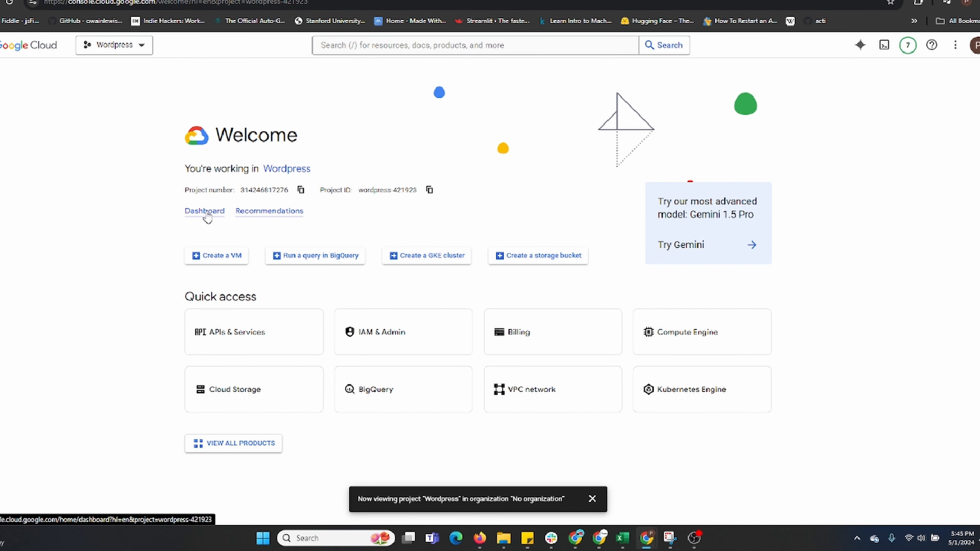
Open the Wordpress project's dashboard and go to the Marketplace
click(205, 211)
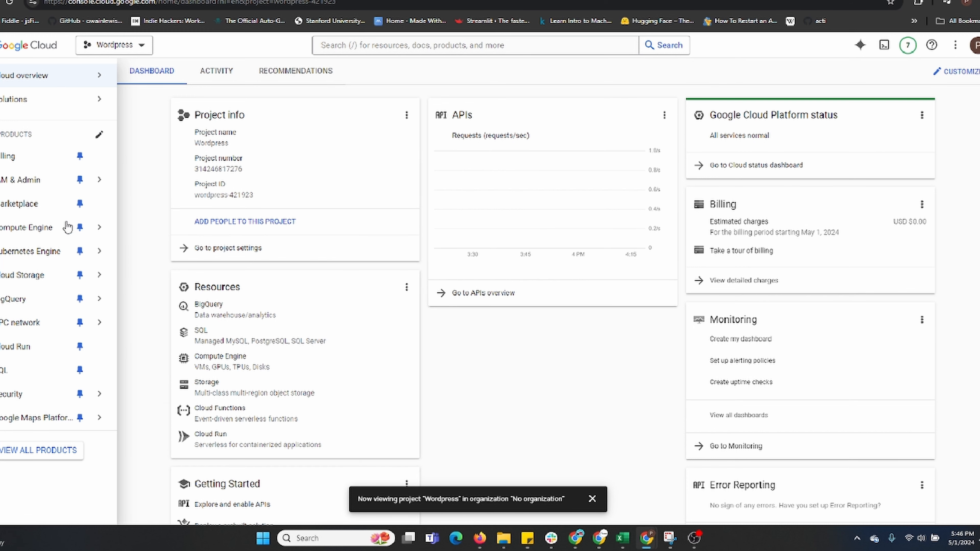
click(7, 206)
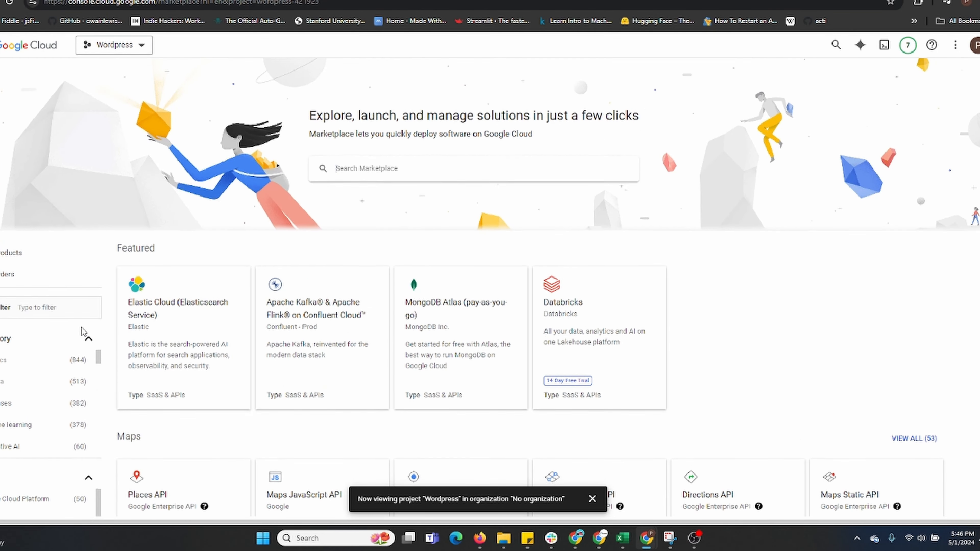
scroll(83, 333, down, 3)
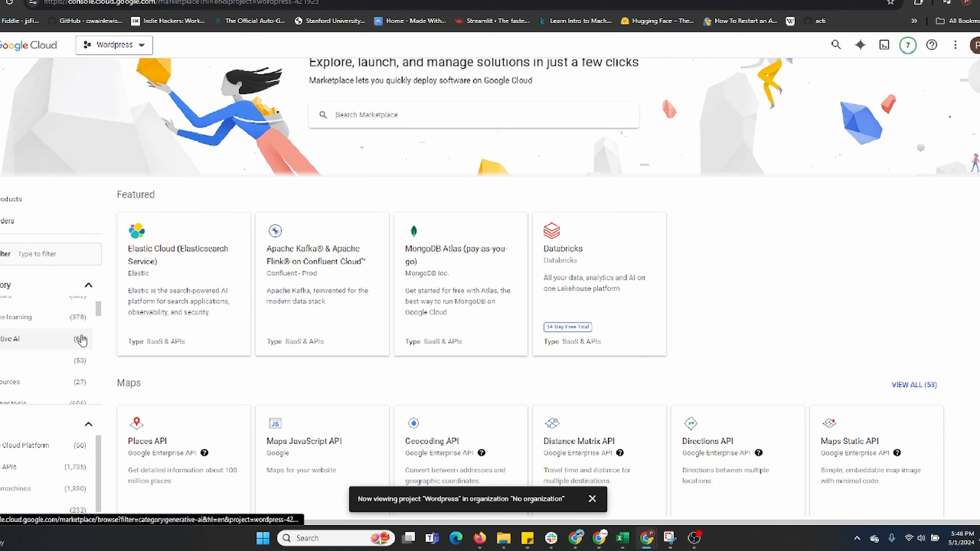
scroll(82, 341, down, 3)
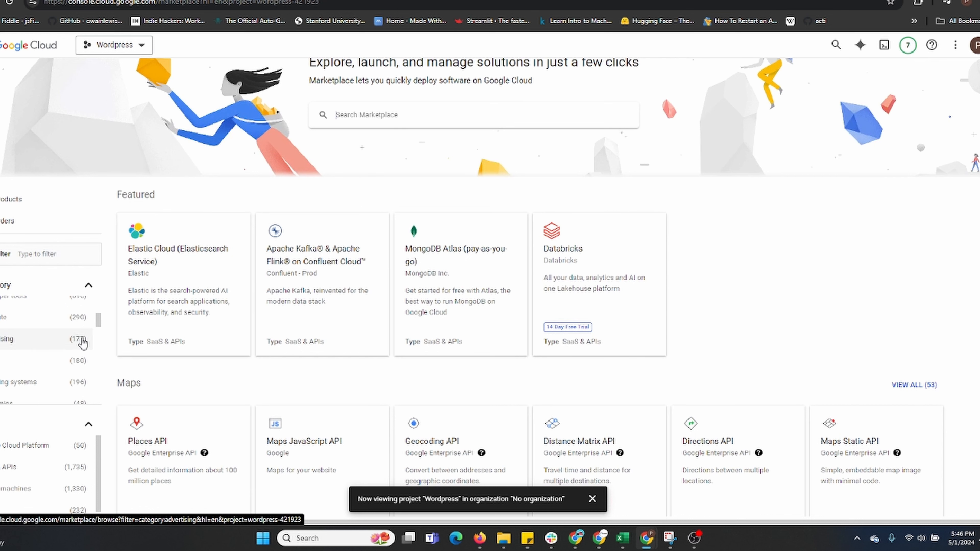
Search the Marketplace for "wordpress bitnami"
click(478, 114)
text(wordpre)
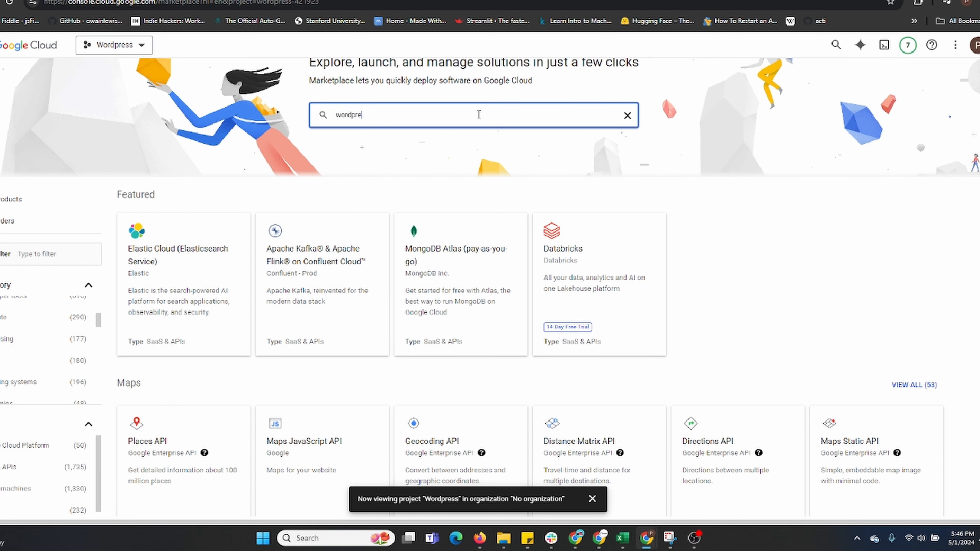
text(ss)
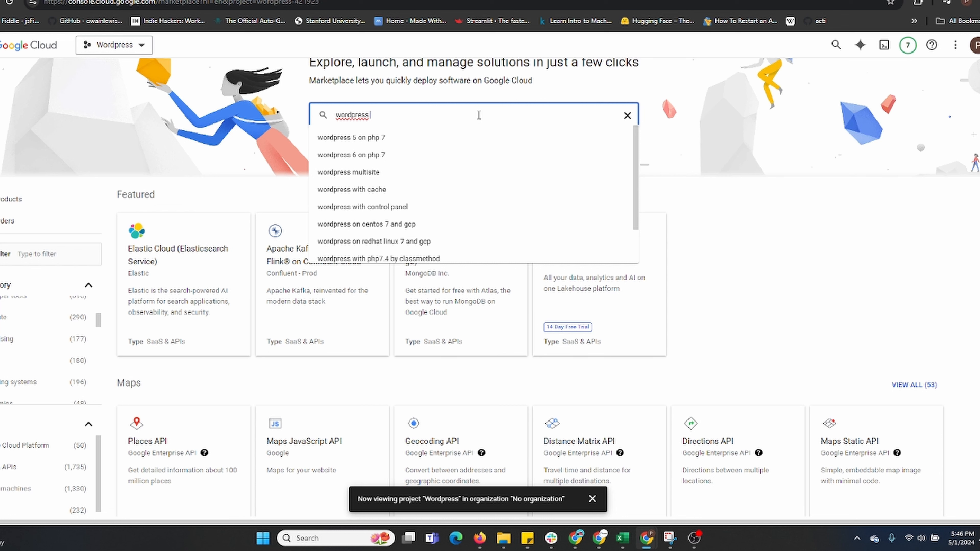
text( bitnami)
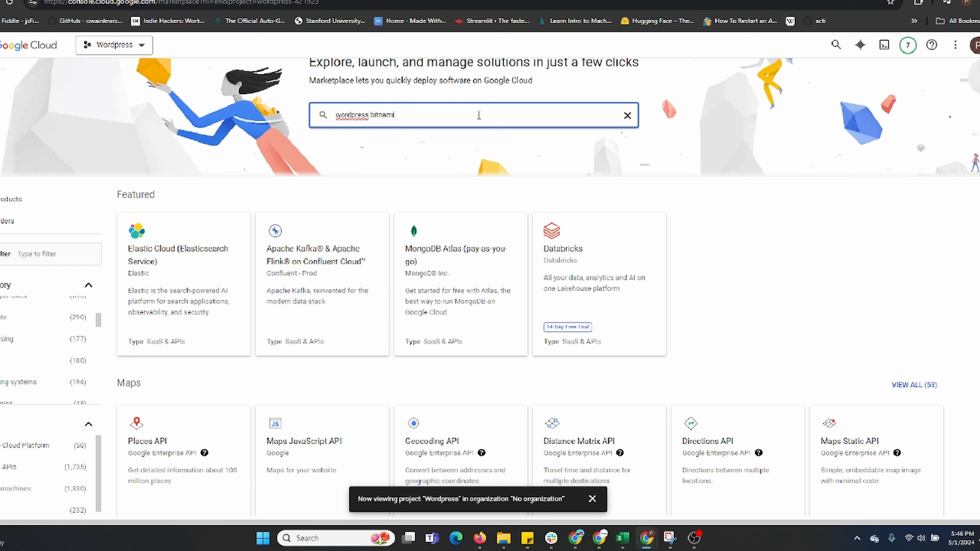
key(Return)
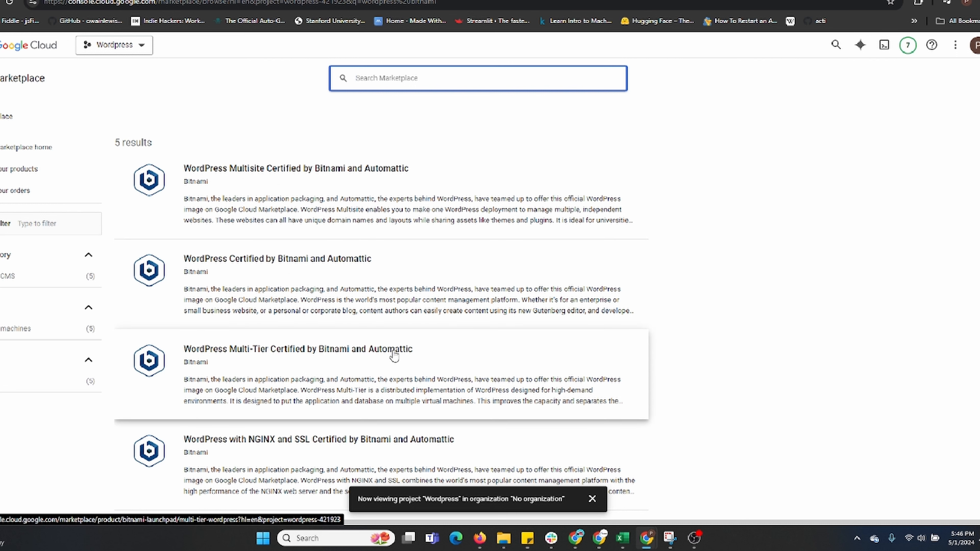
Open the WordPress Certified by Bitnami and Automattic product and launch its deployment setup
click(464, 294)
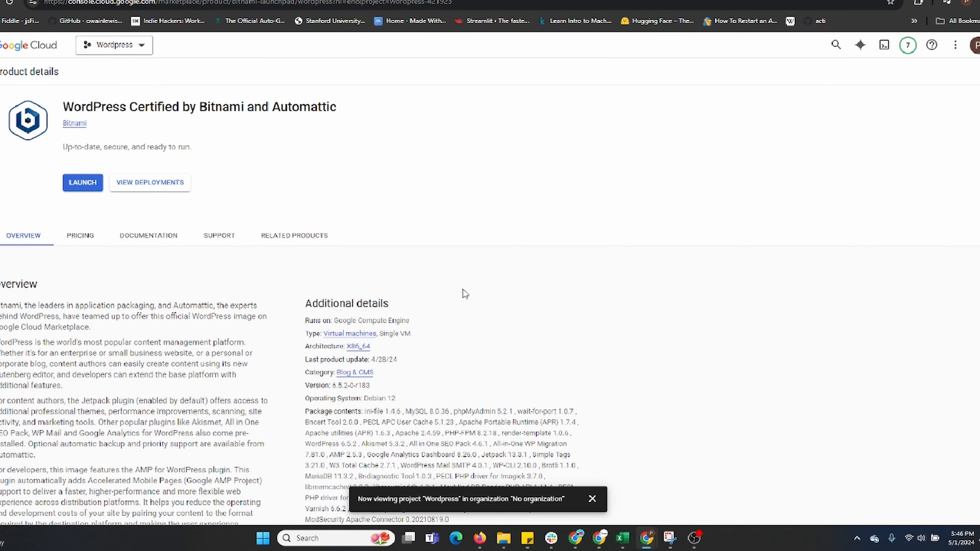
click(82, 187)
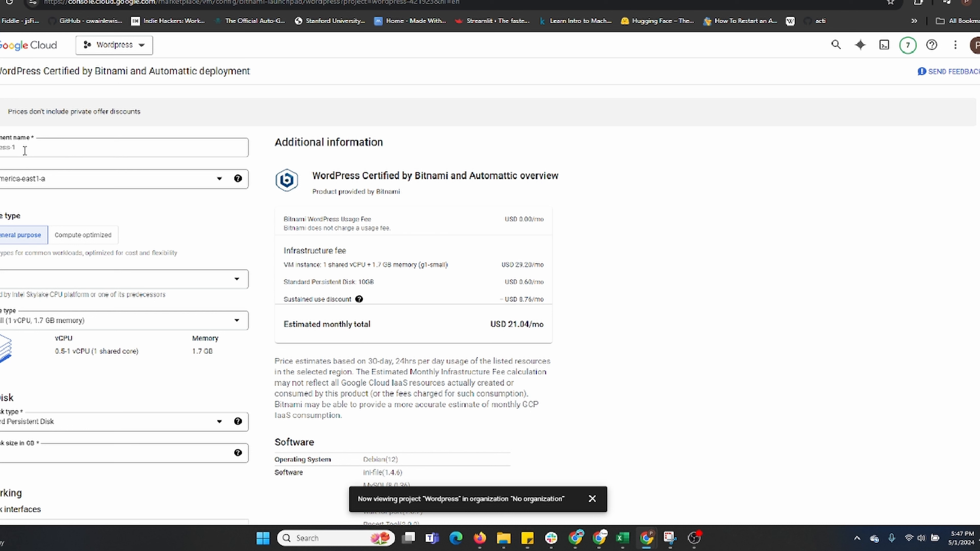
Set the deployment zone to us-west1-a
click(67, 183)
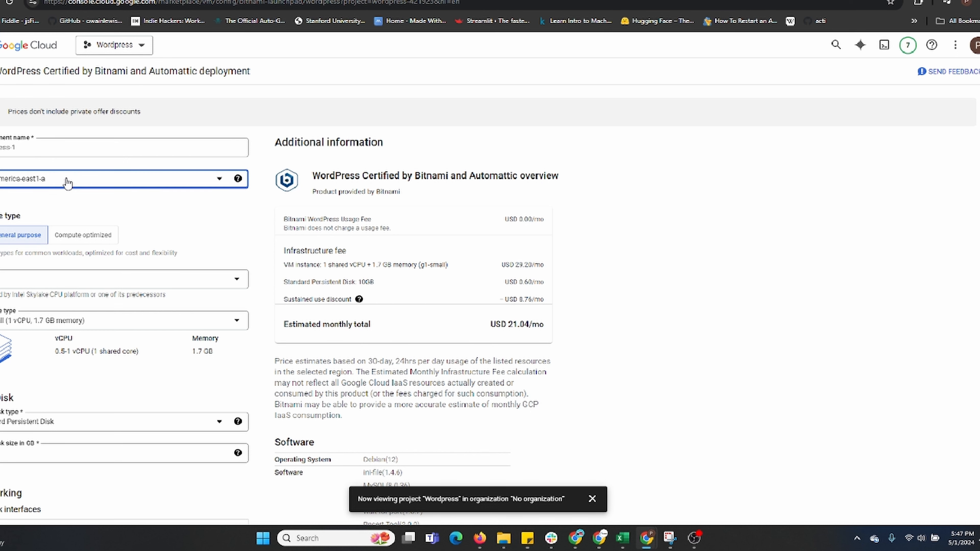
click(219, 179)
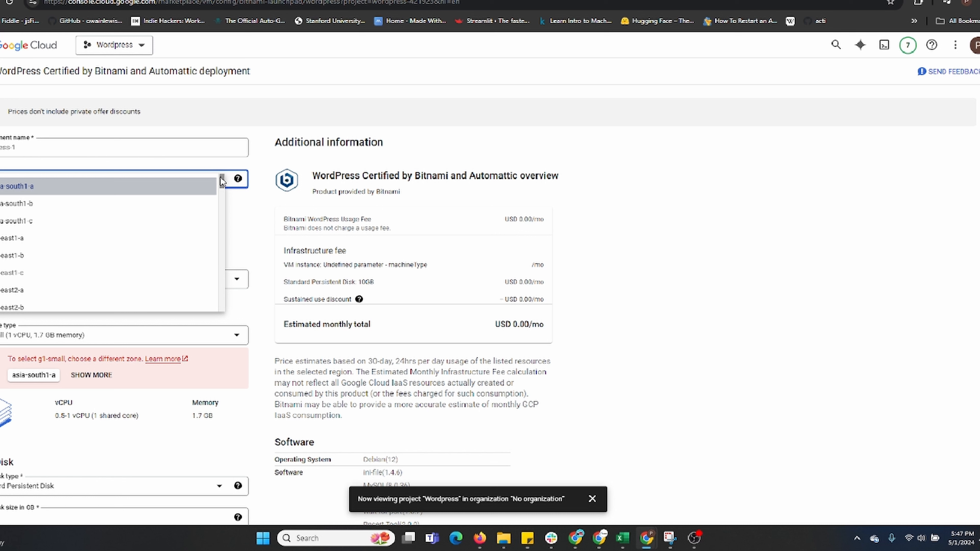
scroll(195, 216, down, 5)
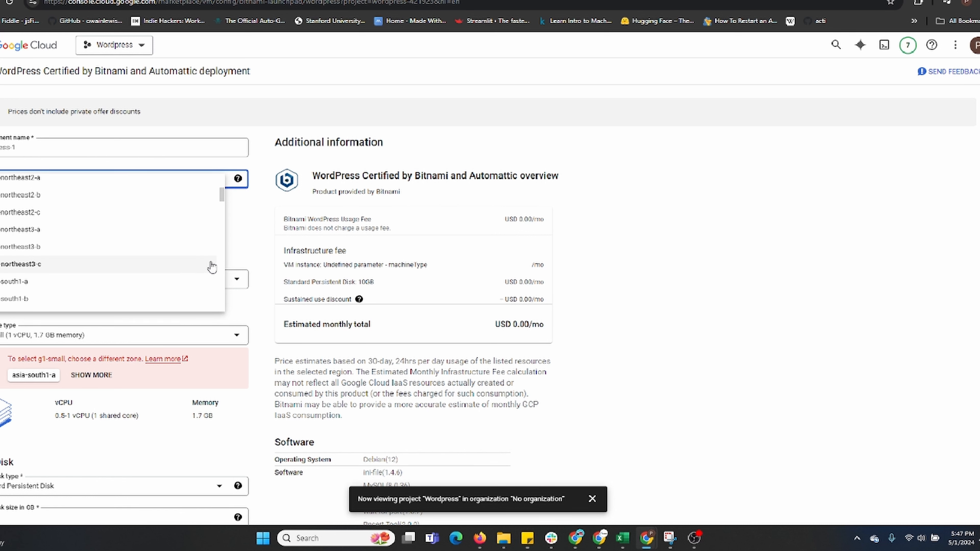
scroll(211, 266, down, 15)
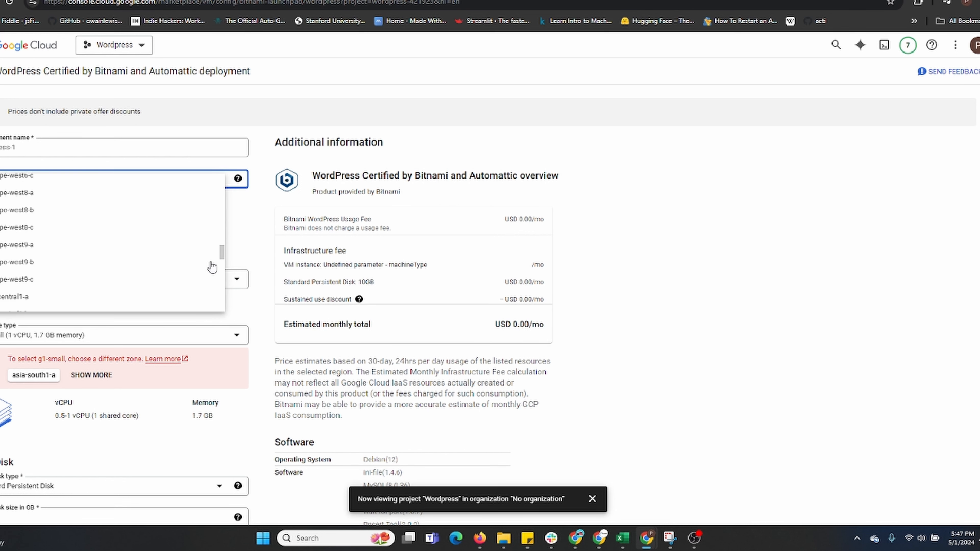
scroll(211, 266, down, 15)
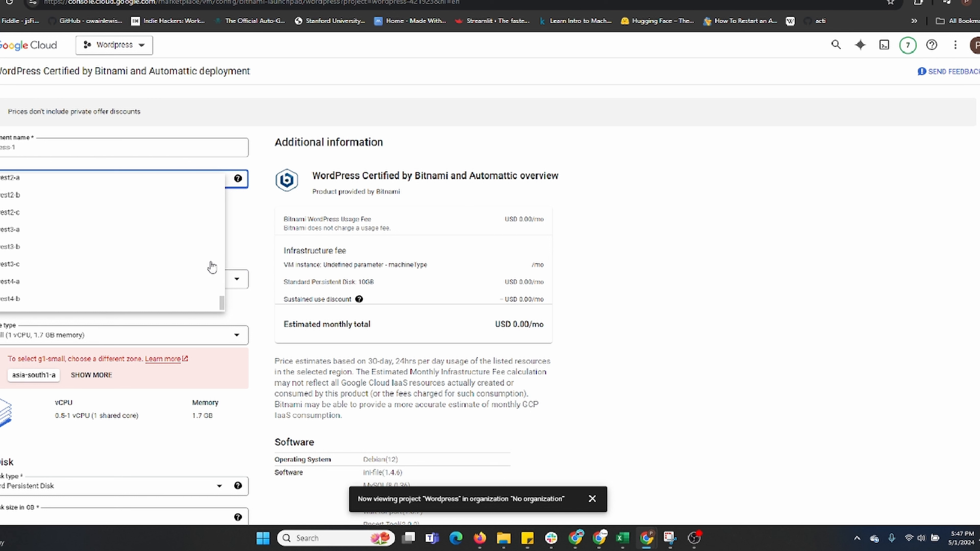
scroll(211, 266, up, 2)
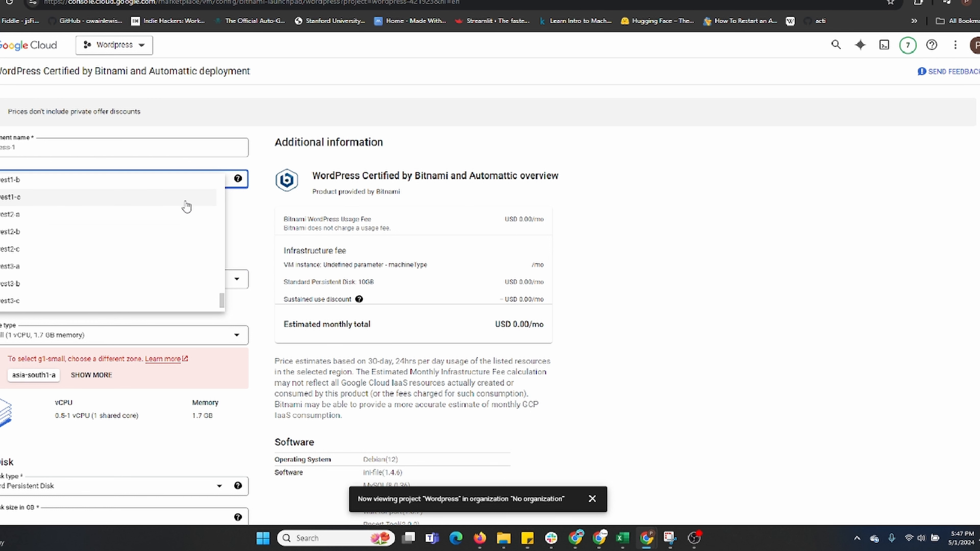
scroll(184, 231, up, 3)
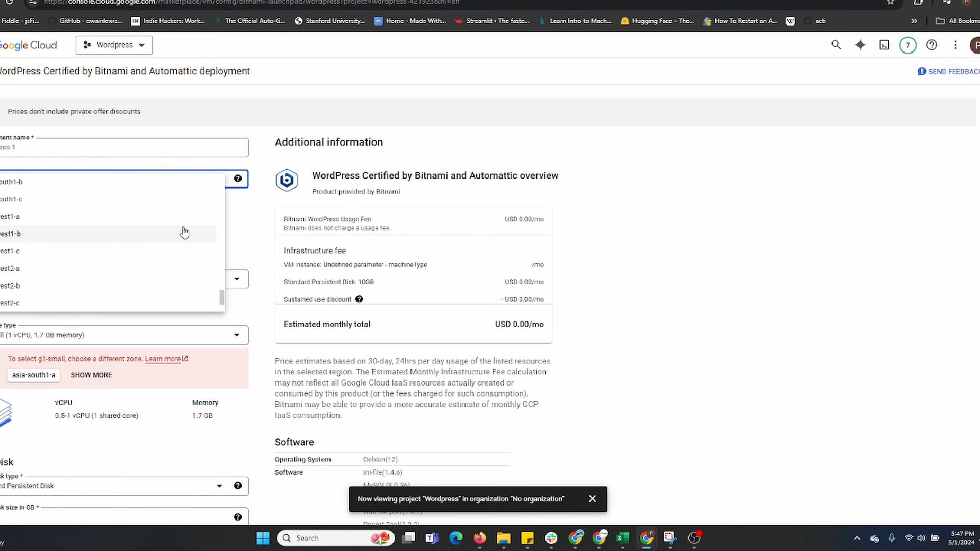
click(184, 225)
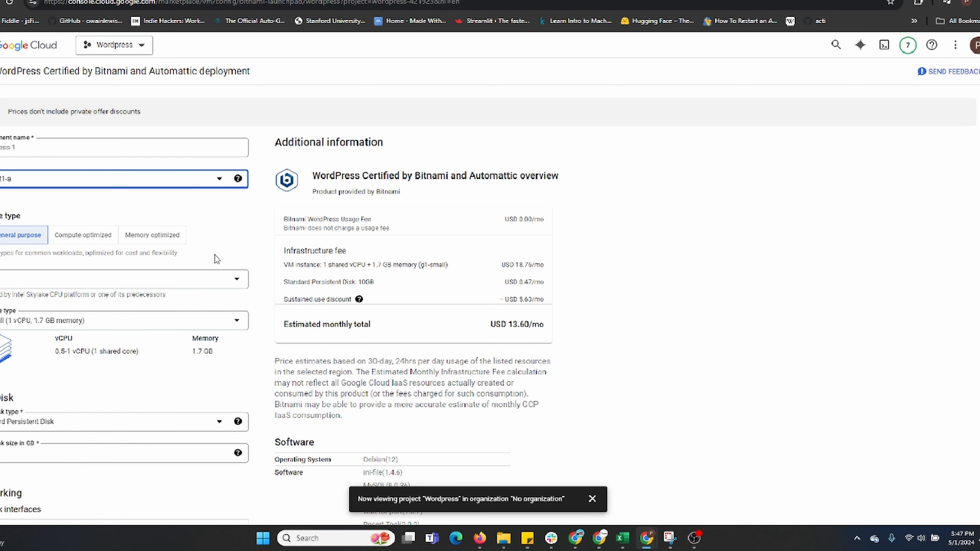
Configure the virtual machine with the E2 series and the e2-micro machine type
click(236, 286)
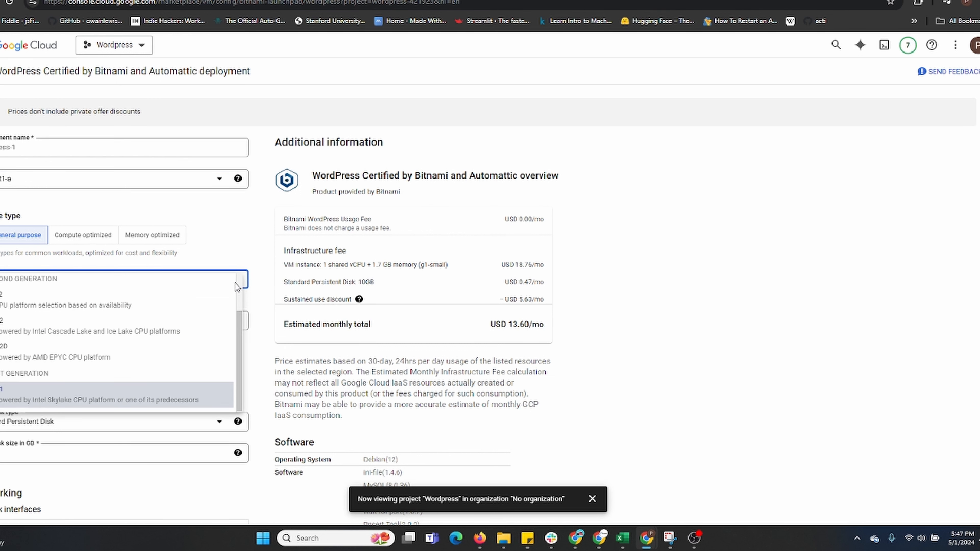
click(208, 305)
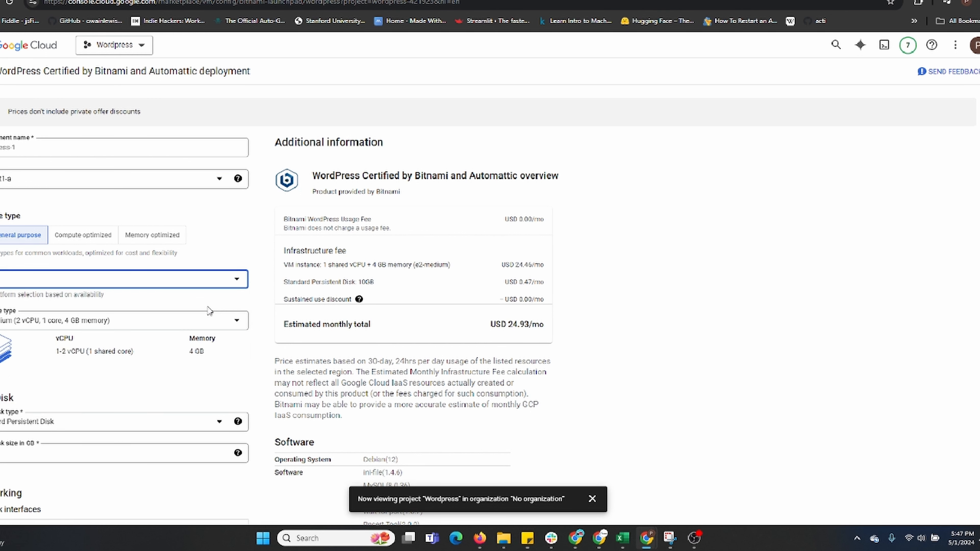
click(209, 324)
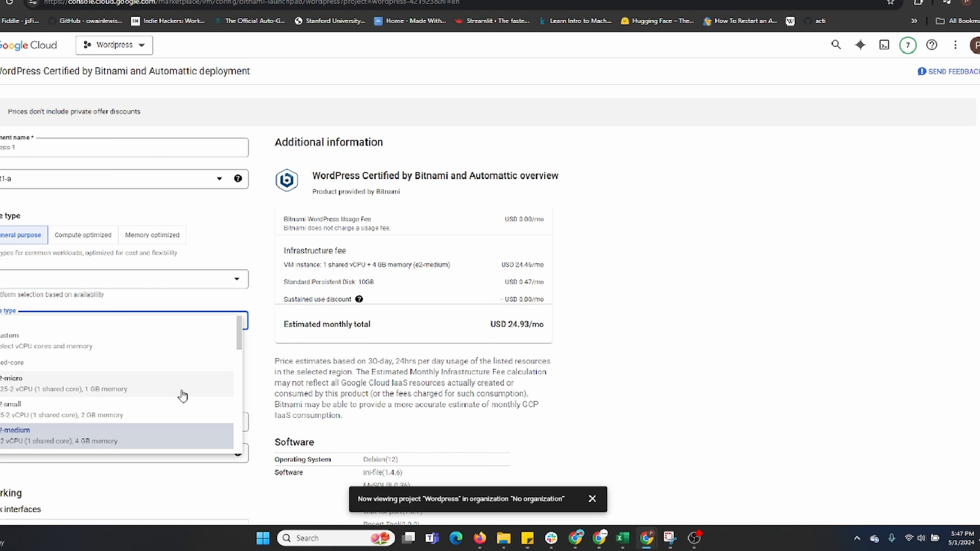
click(182, 395)
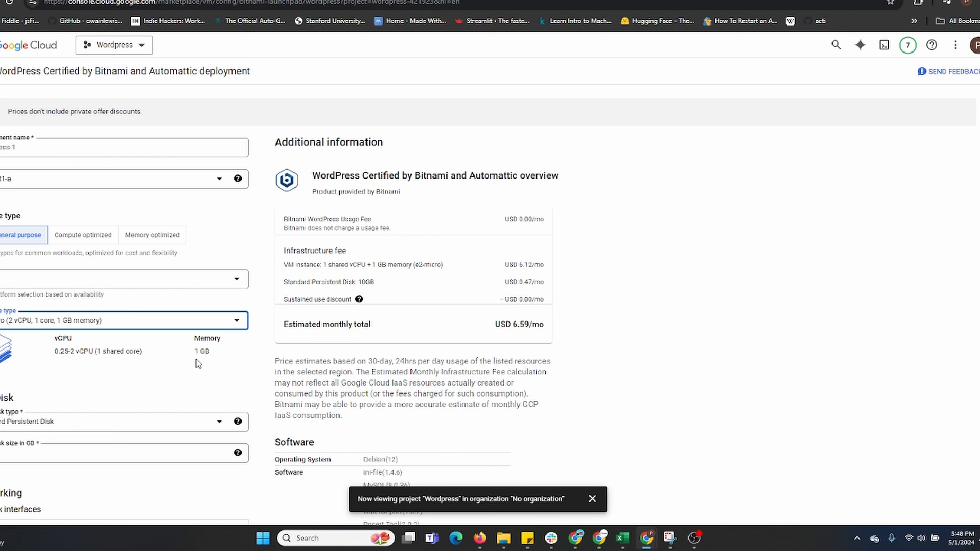
Deploy the WordPress instance, keeping the default boot disk and networking settings
scroll(500, 394, down, 5)
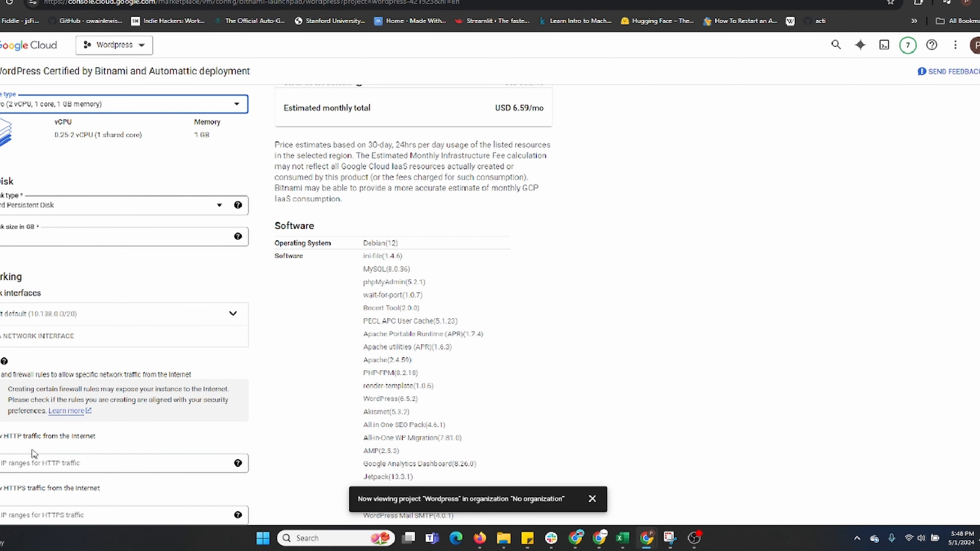
scroll(24, 461, down, 9)
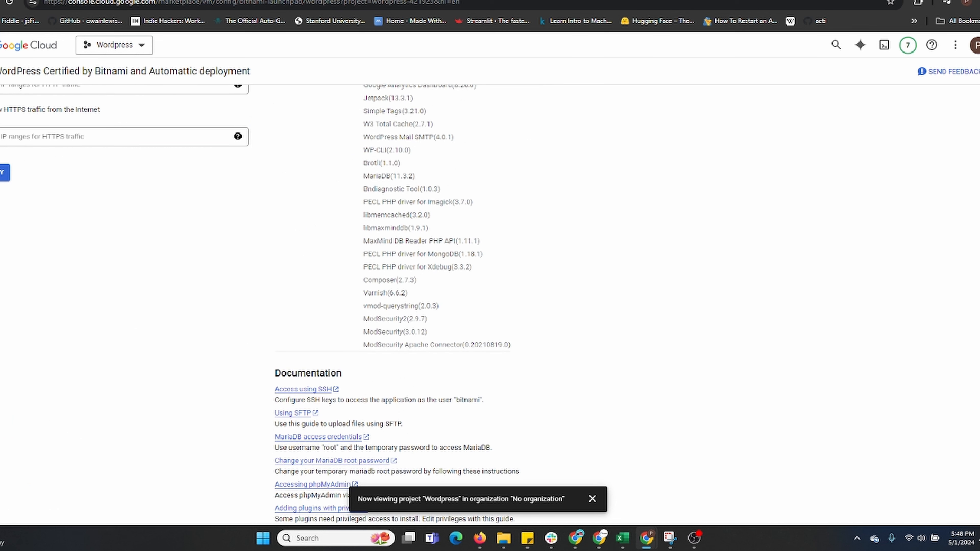
click(4, 172)
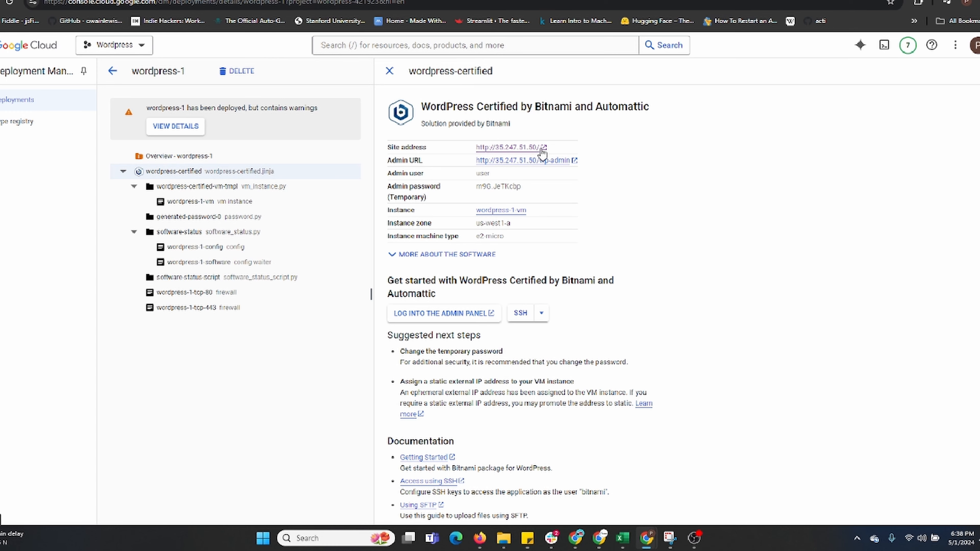
Open the deployed site's address, look over its home page and return to the deployment details
click(533, 148)
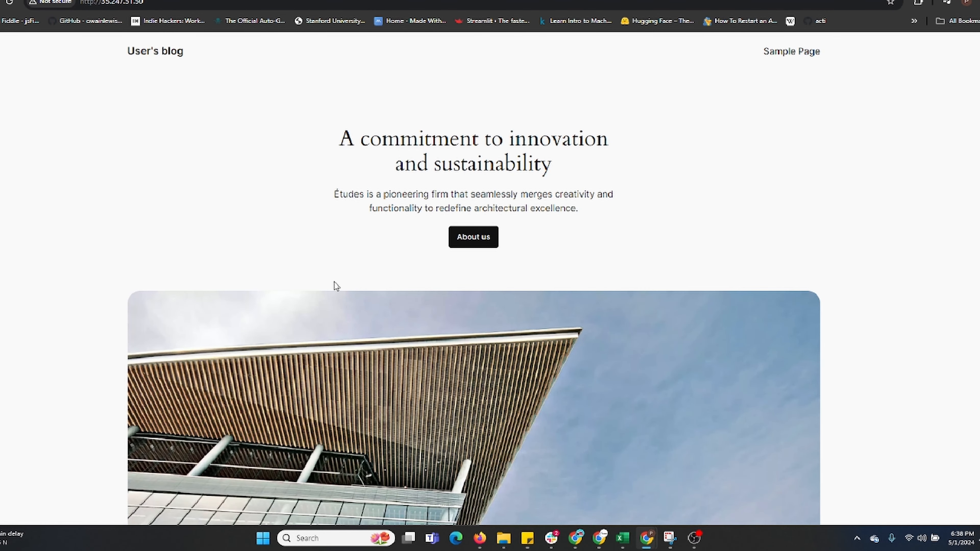
scroll(334, 281, down, 10)
scroll(296, 348, up, 10)
click(91, 0)
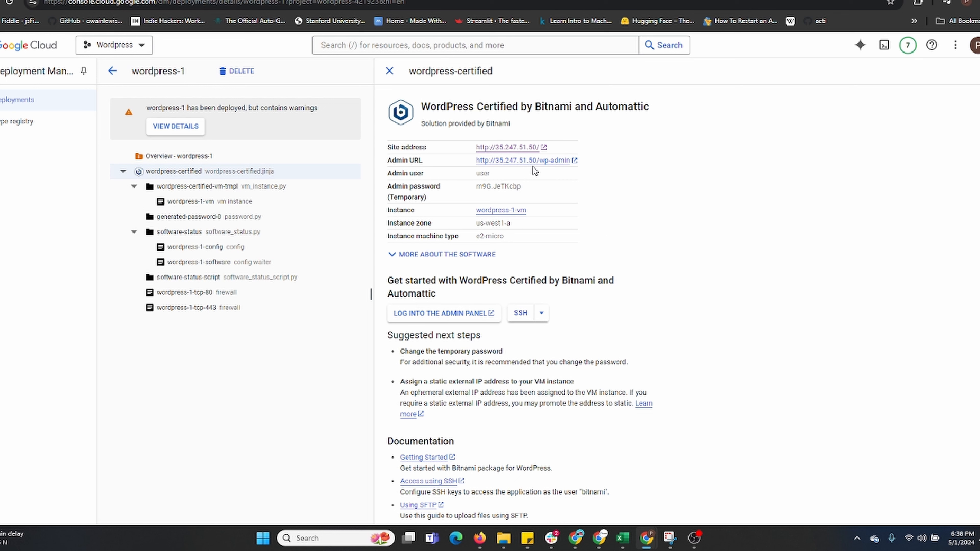
Select the site address in the deployment details and switch to Namecheap's Advanced DNS page for adguy.pro
mouse_move(464, 155)
mouse_down()
mouse_move(559, 150)
mouse_move(475, 149)
mouse_up()
key(ctrl+c)
click(559, 150)
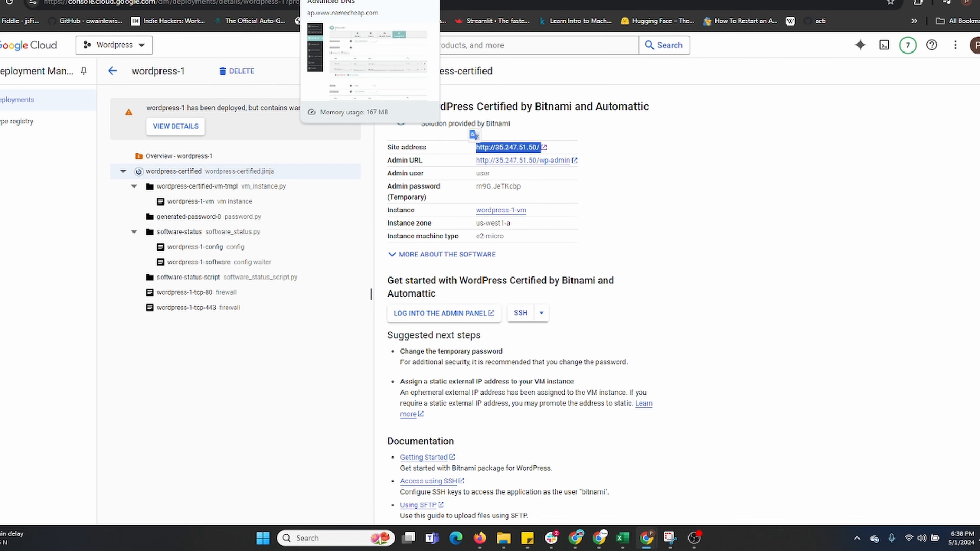
click(339, 1)
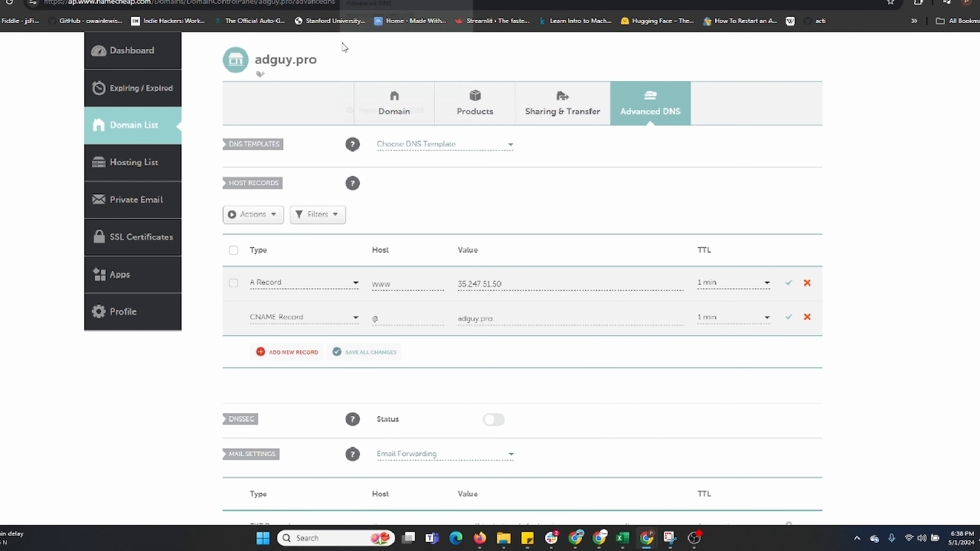
Delete the www A record and discard the @ CNAME record from adguy.pro's host records
click(807, 282)
click(807, 282)
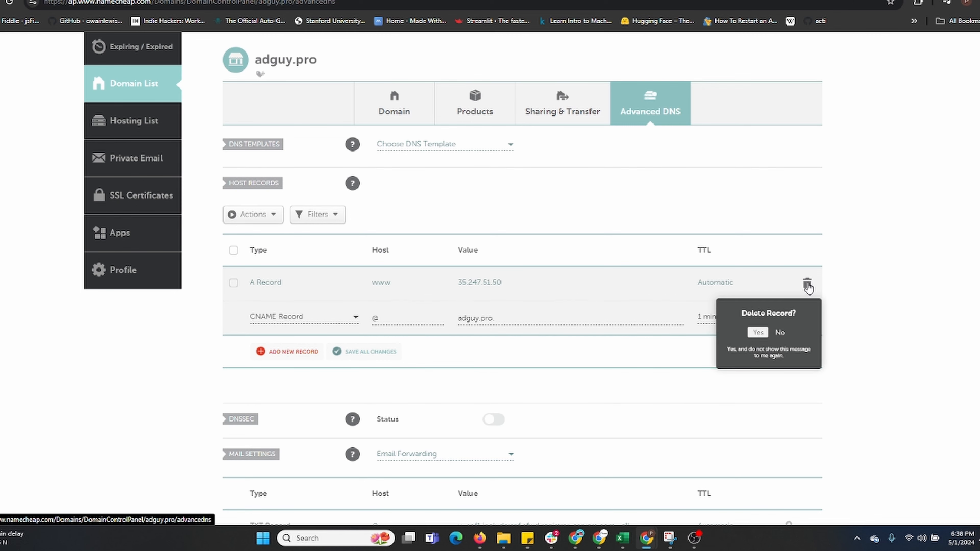
click(780, 333)
click(807, 285)
click(756, 333)
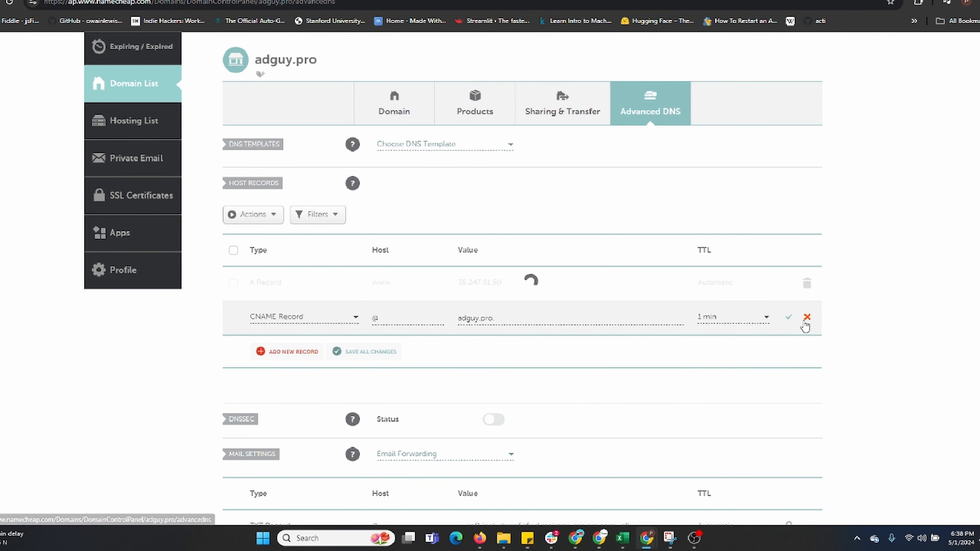
click(806, 318)
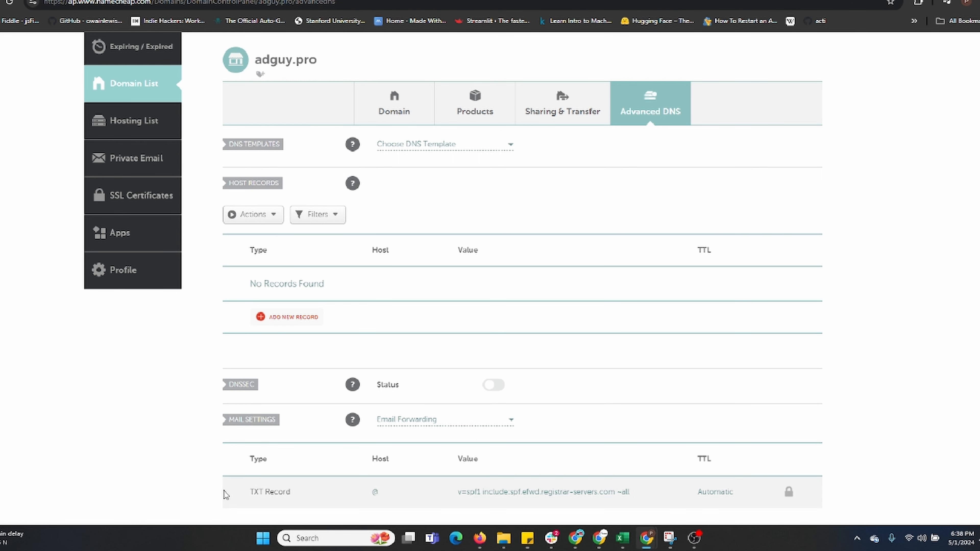
Add a new A record to adguy.pro's host records with @ as the host
scroll(231, 180, up, 3)
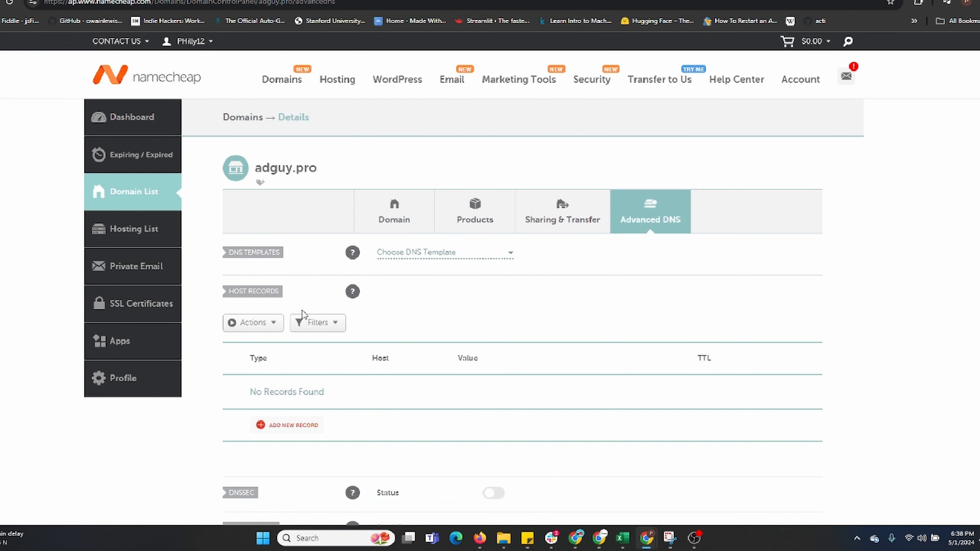
scroll(225, 372, down, 3)
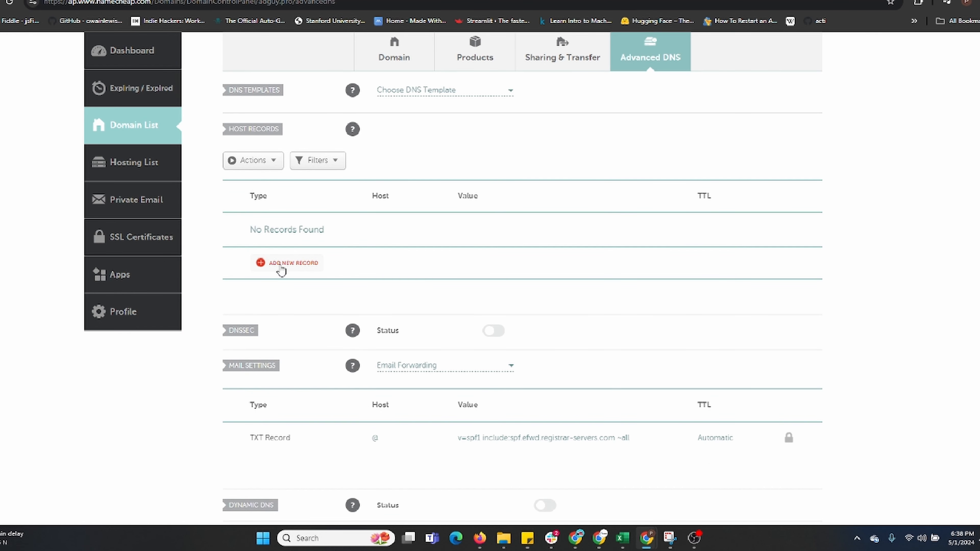
click(282, 263)
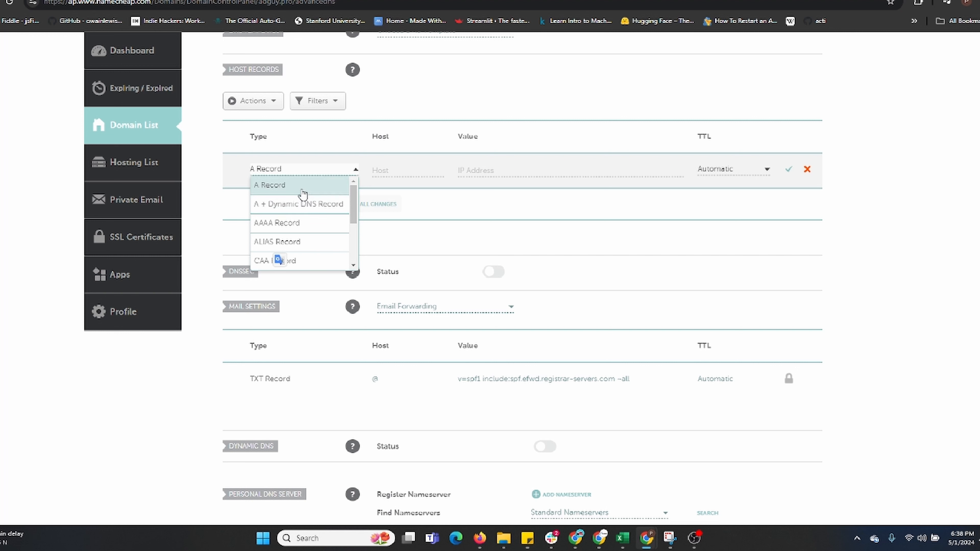
click(303, 193)
click(382, 172)
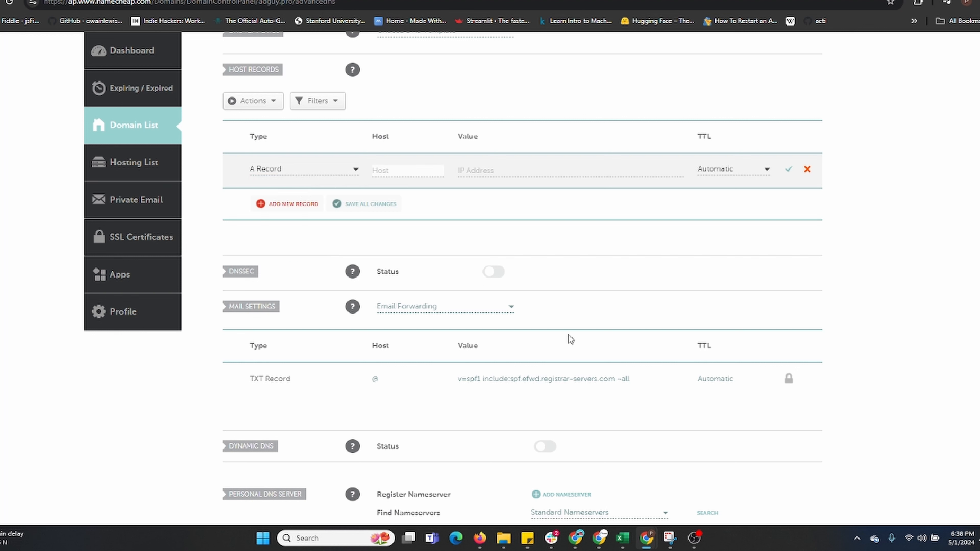
text(!)
text(@)
Paste the copied site address as the A record's value and trim it to the bare IP 35.247.51.50
click(505, 170)
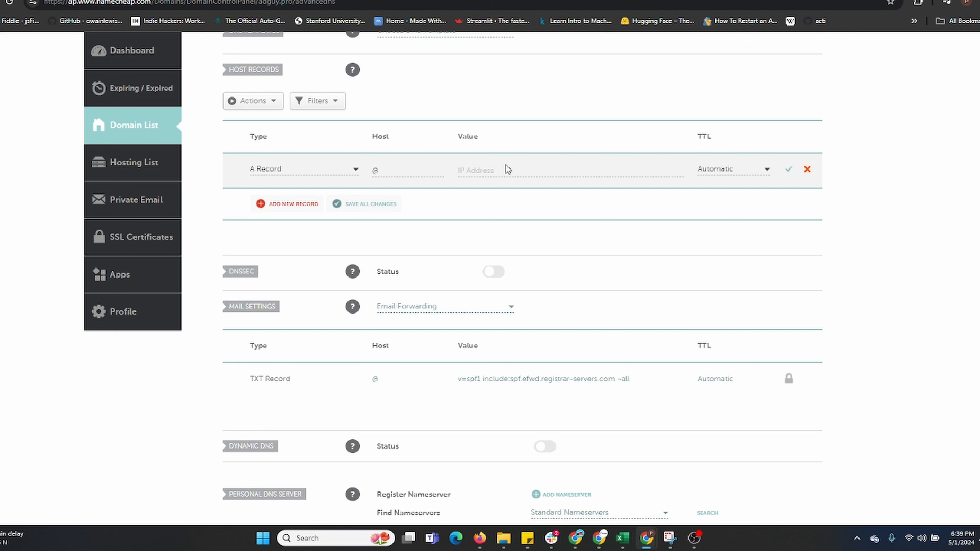
click(509, 167)
key(ctrl+v)
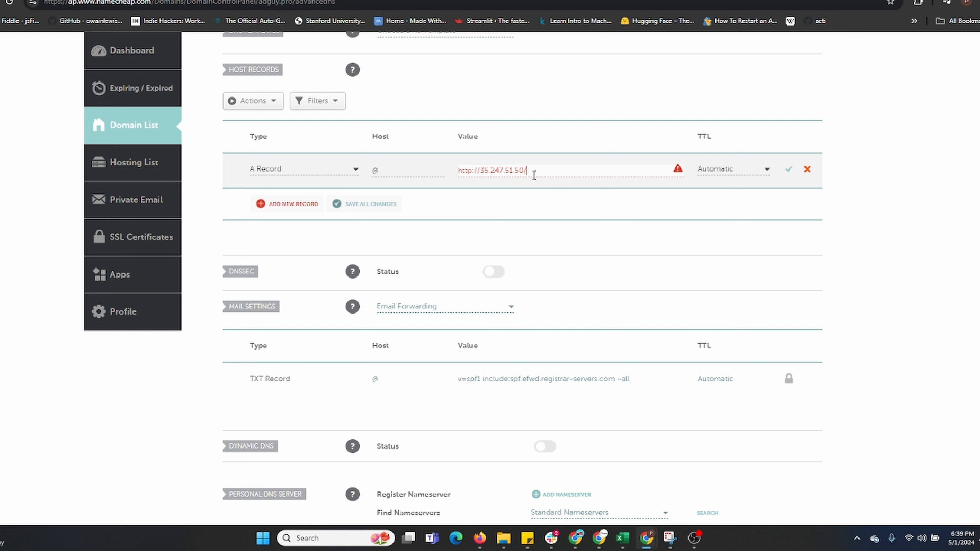
drag(483, 170, 459, 170)
key(BackSpace)
click(497, 211)
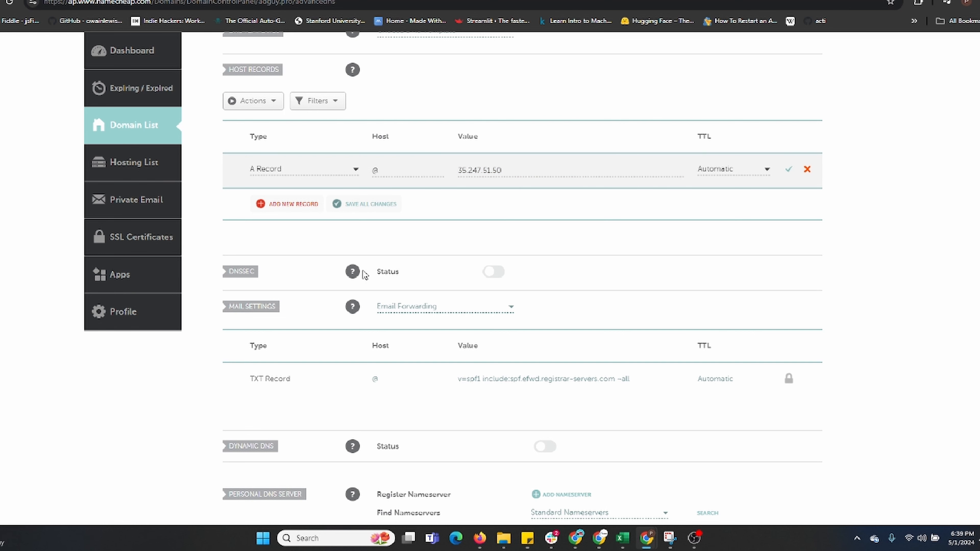
click(280, 211)
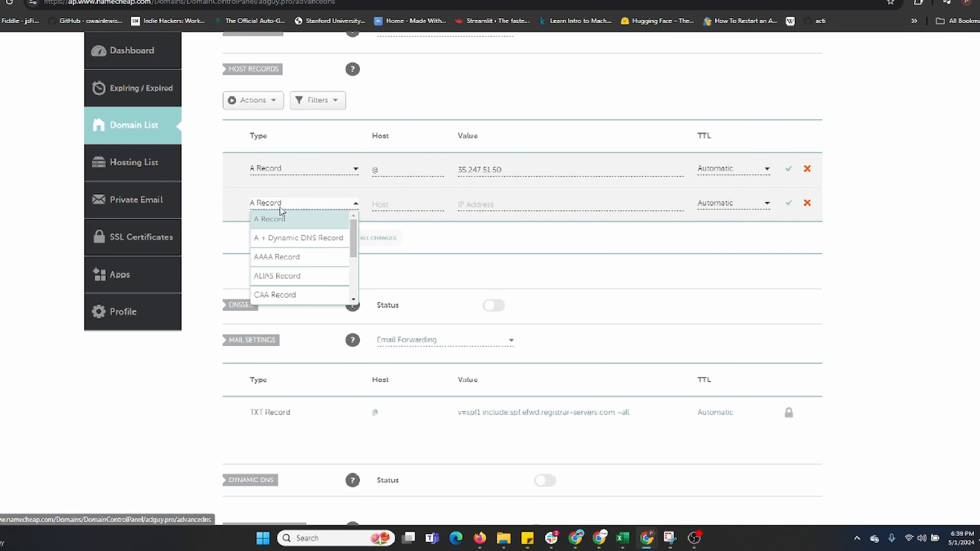
scroll(308, 277, down, 1)
click(305, 262)
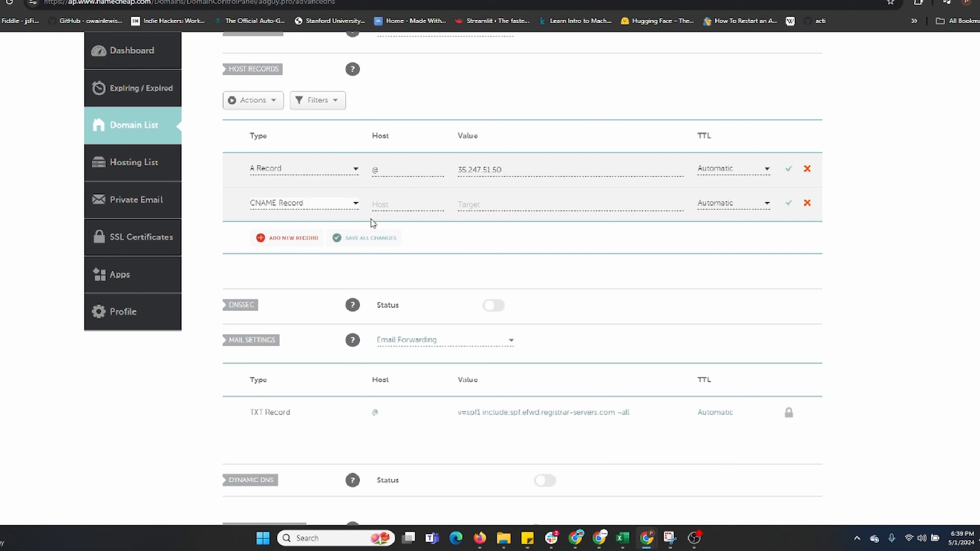
click(391, 206)
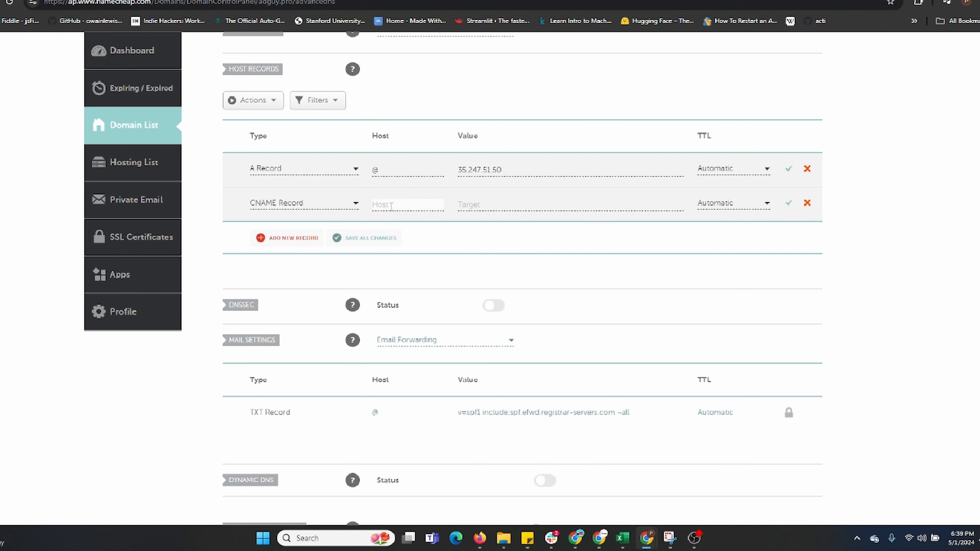
text(www.)
Enter adguy.po as the target of the CNAME record
click(515, 208)
text(adgu)
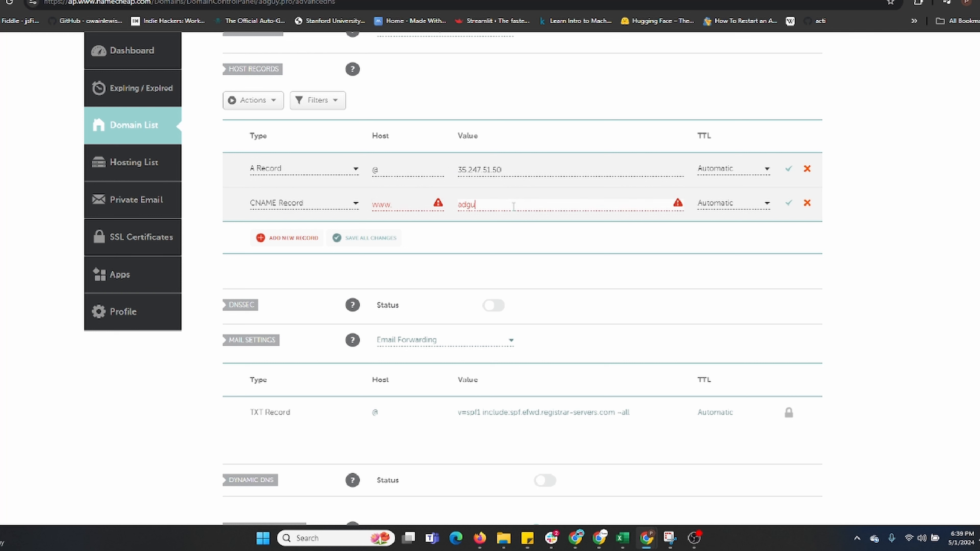
text(y.po)
click(522, 226)
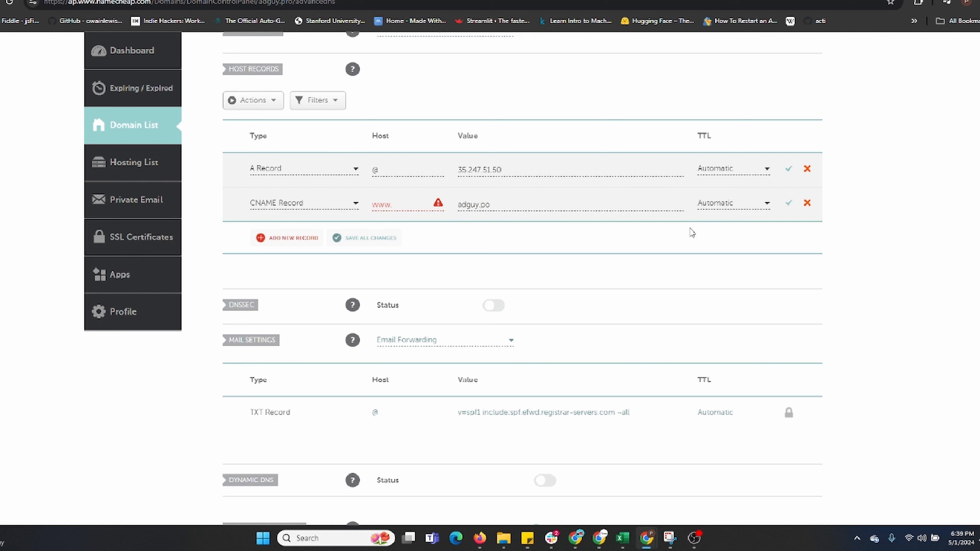